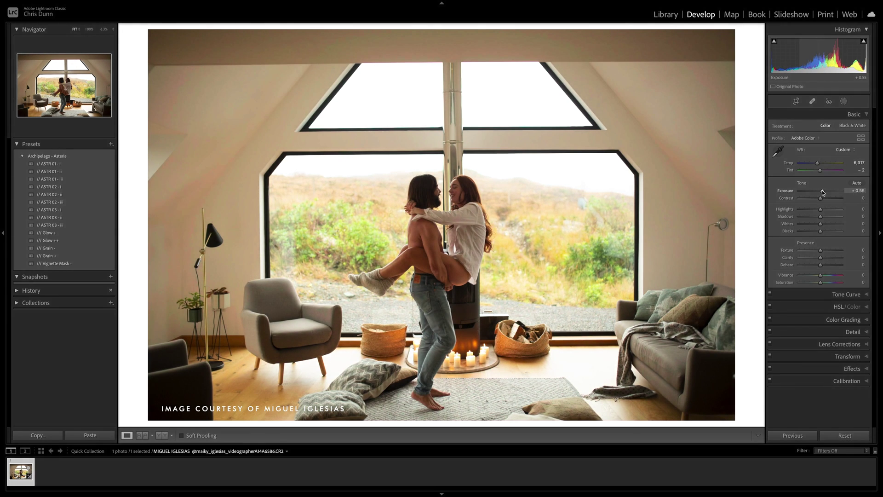
Enable lens profile corrections for the photo and return to the basic adjustments.
left_click(845, 345)
left_click(775, 206)
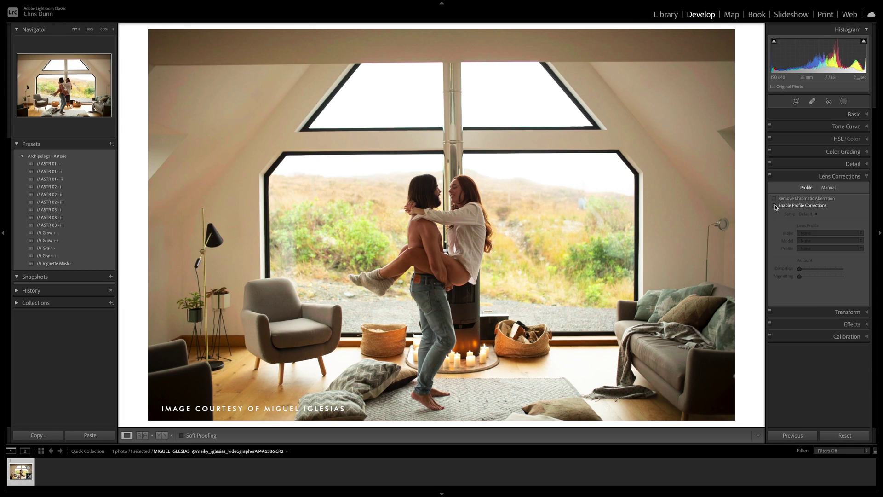
left_click(854, 115)
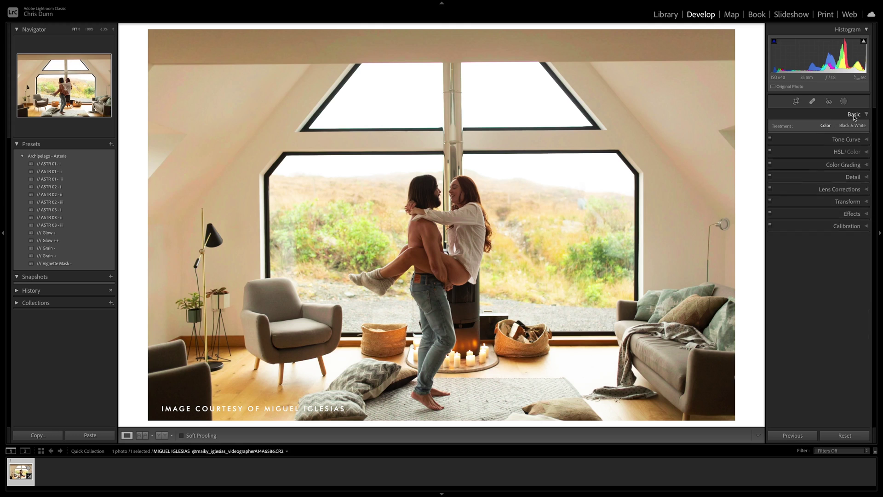
Straighten the photo by rotating the crop to an angle of 0.45.
left_click(796, 101)
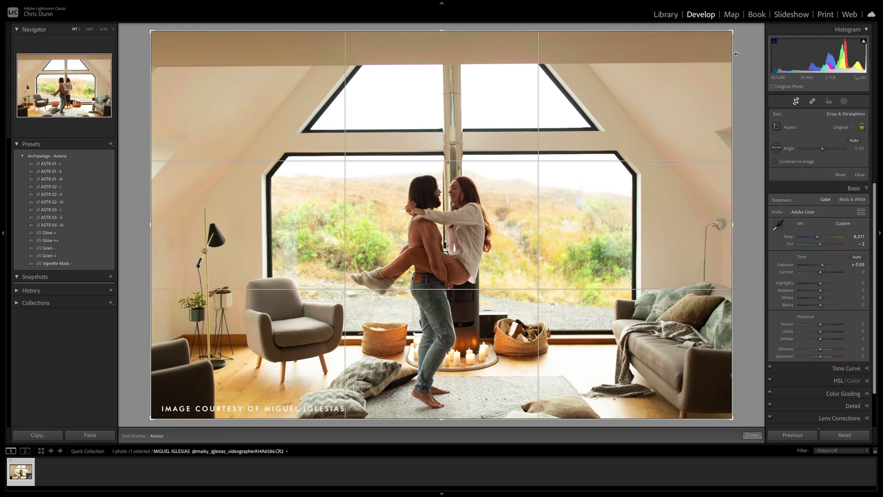
left_click_drag(742, 29, 744, 31)
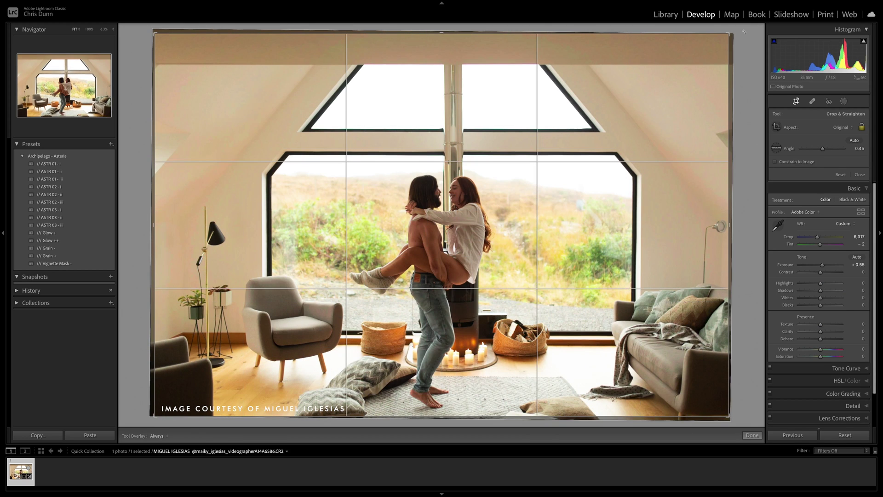
key("Return")
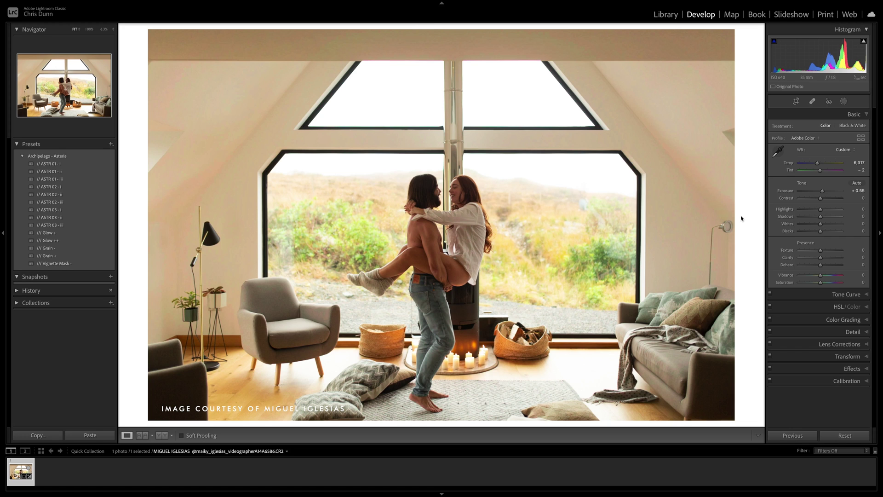
Try an overall exposure of +0.95 with the ASTR 02 - ii preset, and undo both changes.
left_click_drag(823, 191, 825, 192)
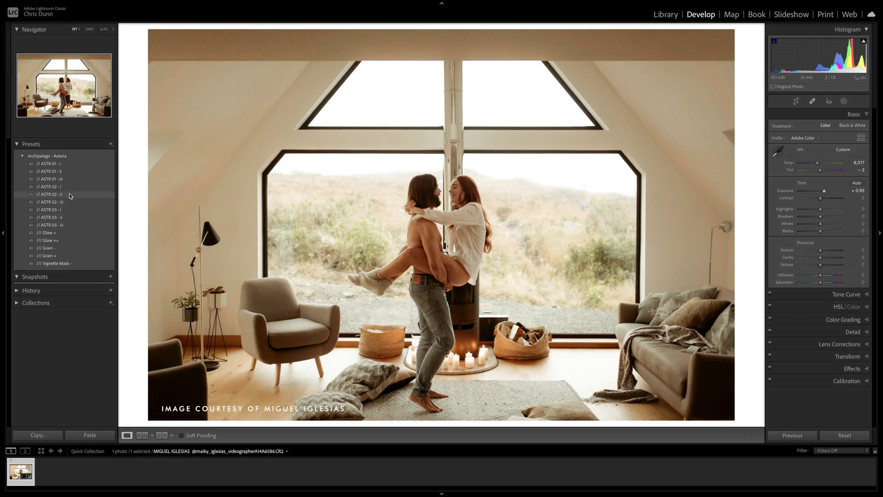
left_click(75, 194)
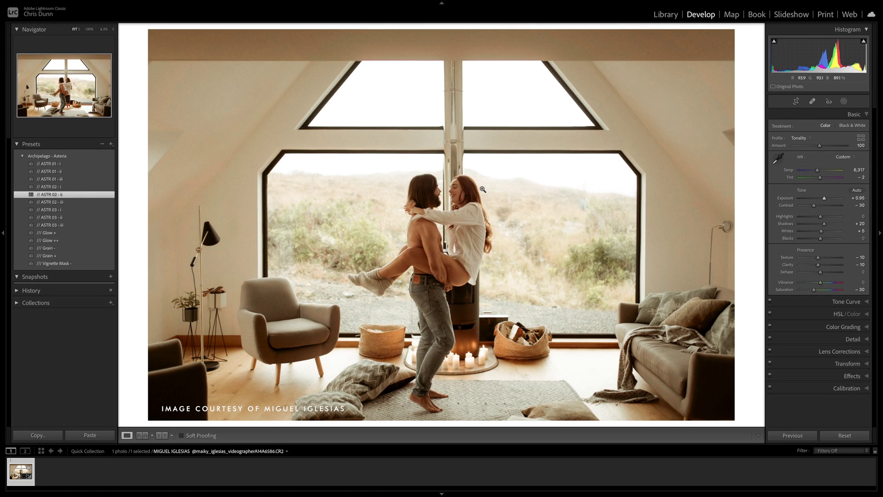
key("ctrl+z")
key("ctrl+z")
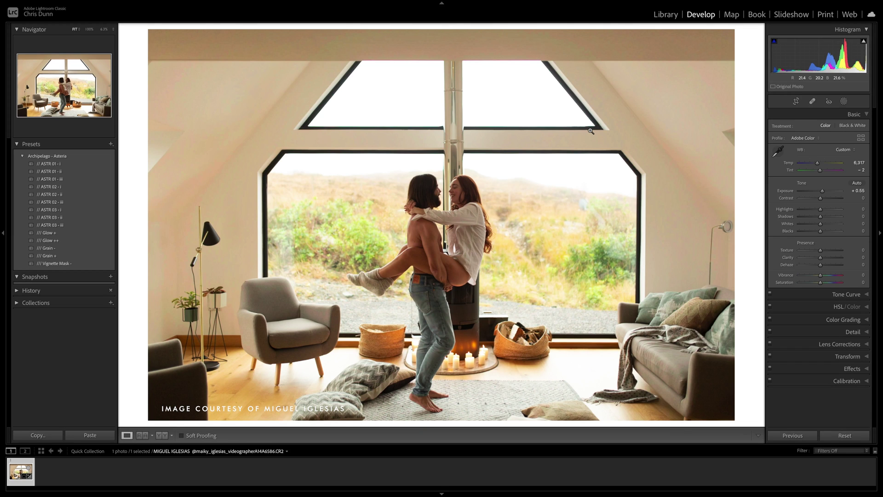
Lower the overall exposure to -0.40 and add a Select Subject mask on the couple with exposure 0.86.
left_click_drag(822, 192, 818, 193)
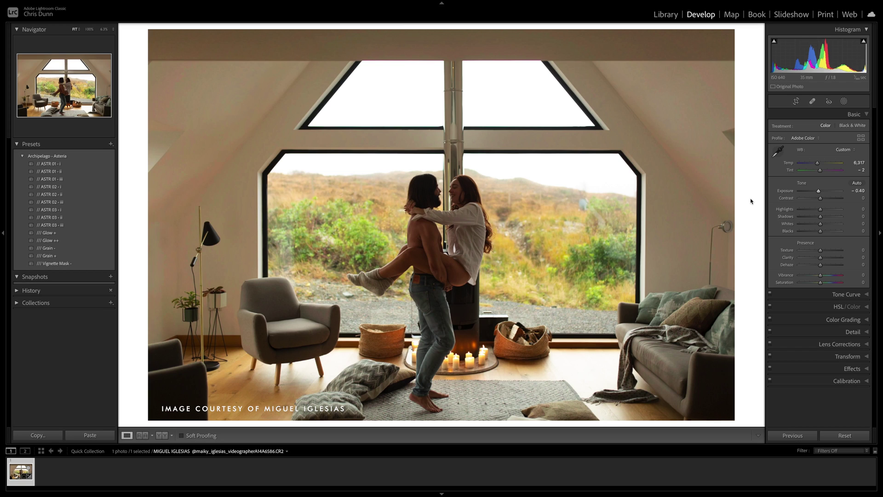
left_click(844, 101)
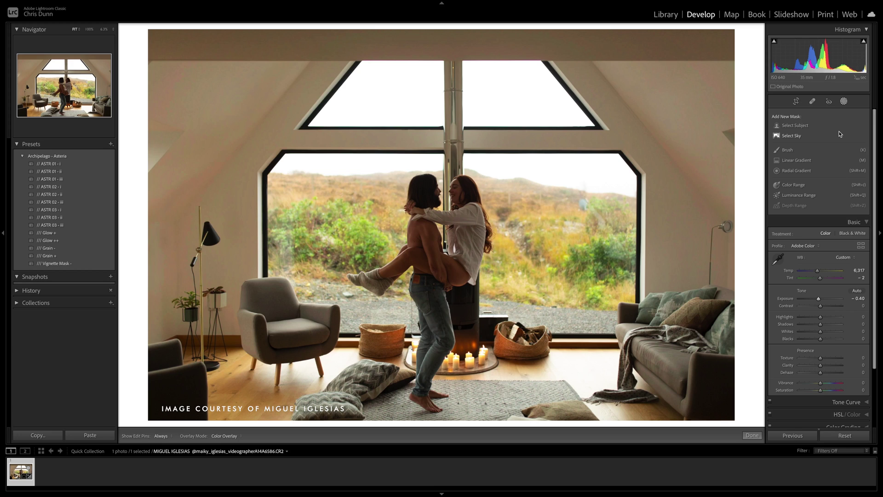
left_click(800, 126)
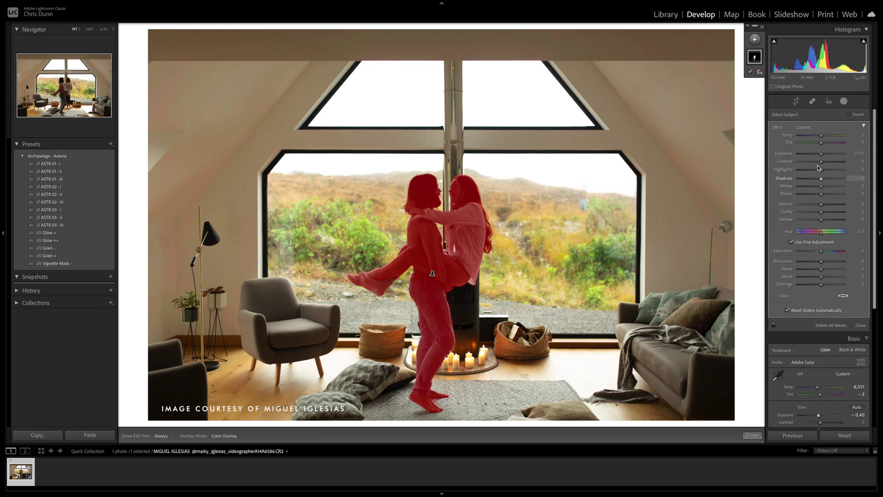
left_click_drag(821, 153, 826, 155)
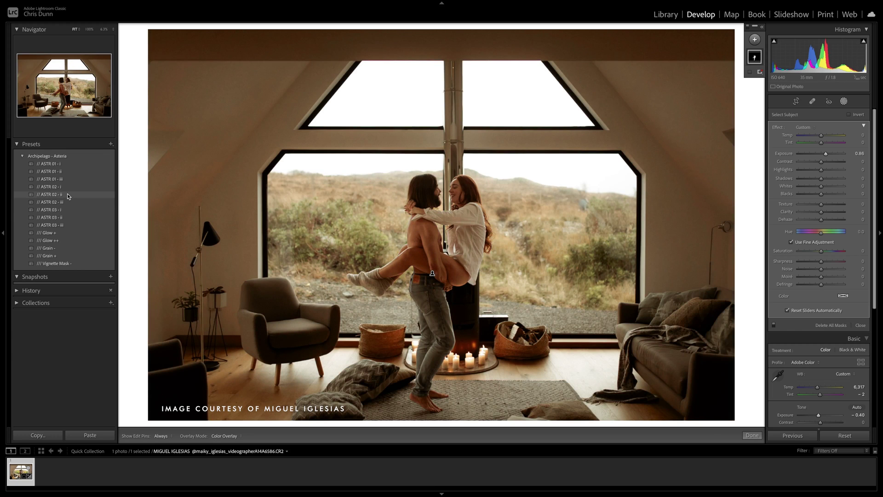
Apply the ASTR 02 - ii preset and set the photo's overall exposure to -0.15.
left_click(72, 195)
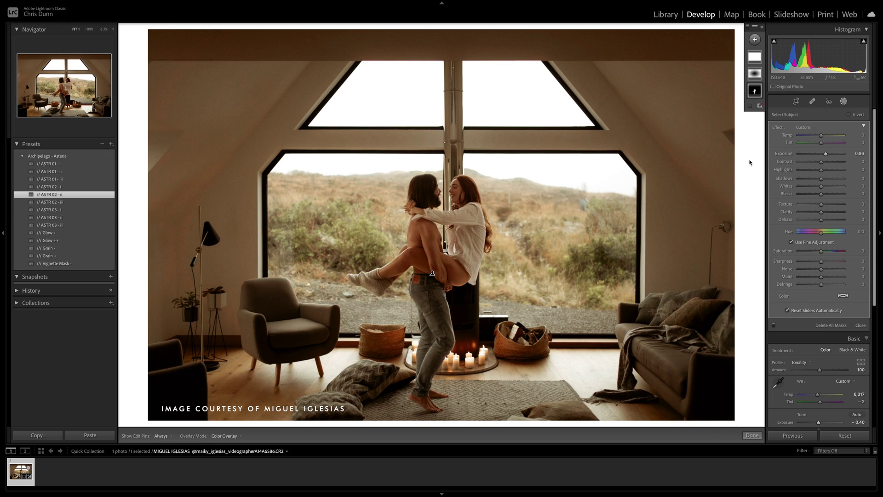
left_click(843, 102)
left_click_drag(819, 200, 821, 201)
key("Up")
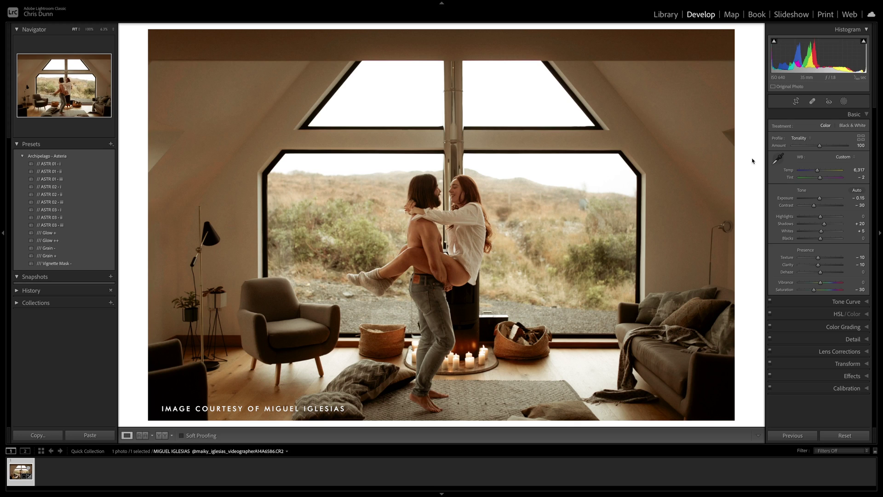
Examine the existing masks, previewing the couple's subject mask with the Color Overlay on B&W and Image on B&W overlay modes.
left_click(843, 101)
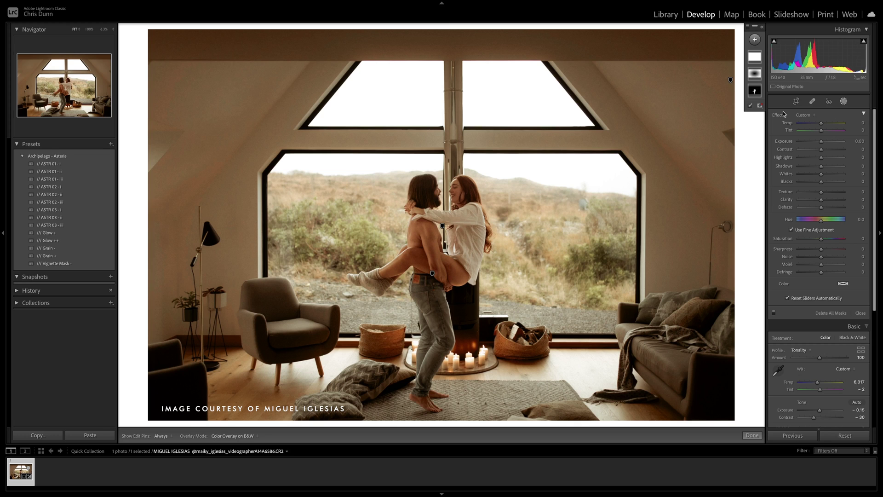
left_click(755, 91)
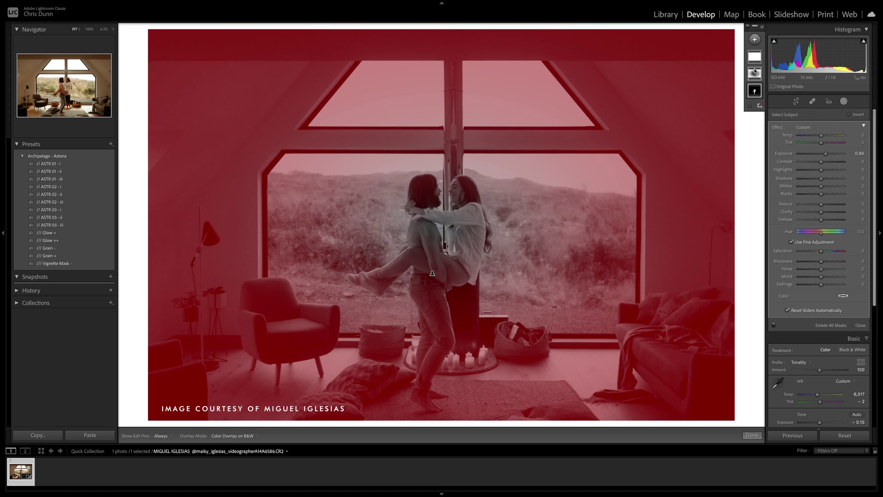
left_click(755, 93)
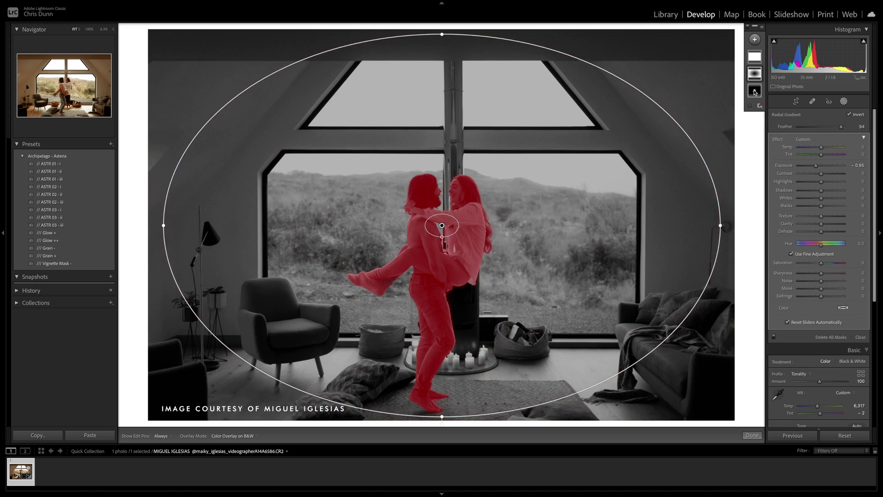
left_click(239, 436)
left_click(230, 427)
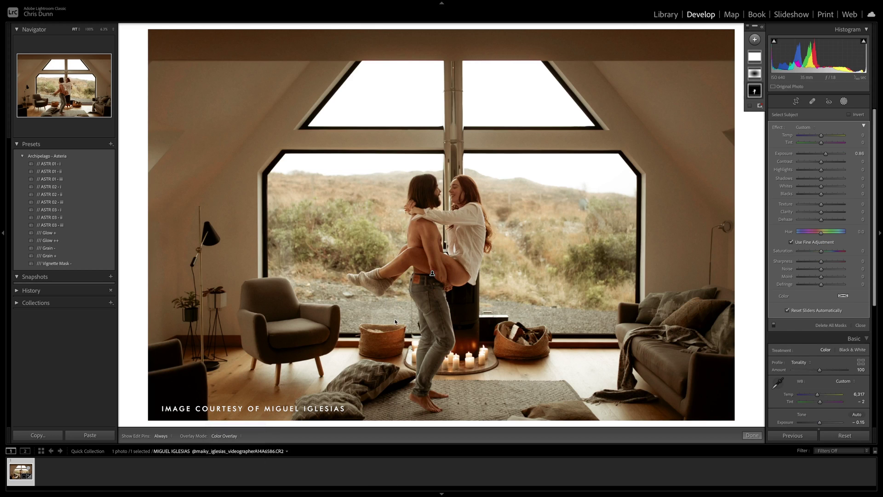
mouse_move(432, 274)
left_click(224, 436)
left_click(239, 453)
mouse_move(433, 275)
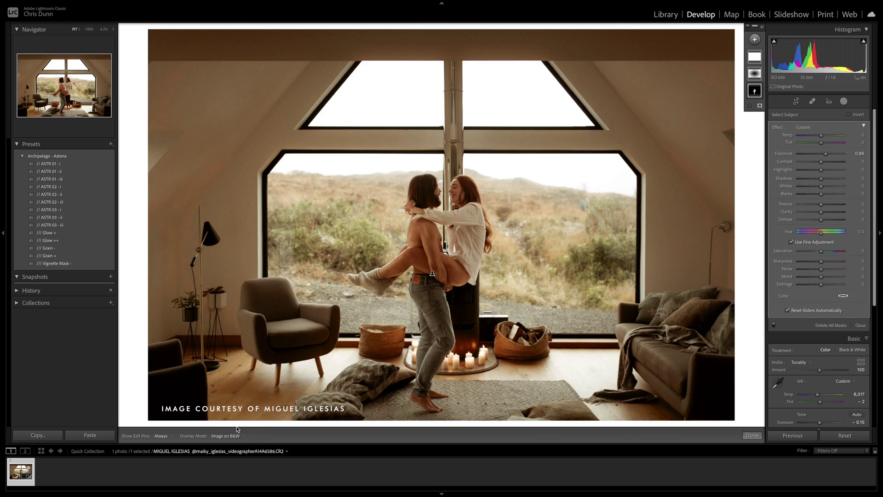
Preview the subject mask in the Image on Black and Image on White modes, and return the overlay mode to Color Overlay.
left_click(235, 435)
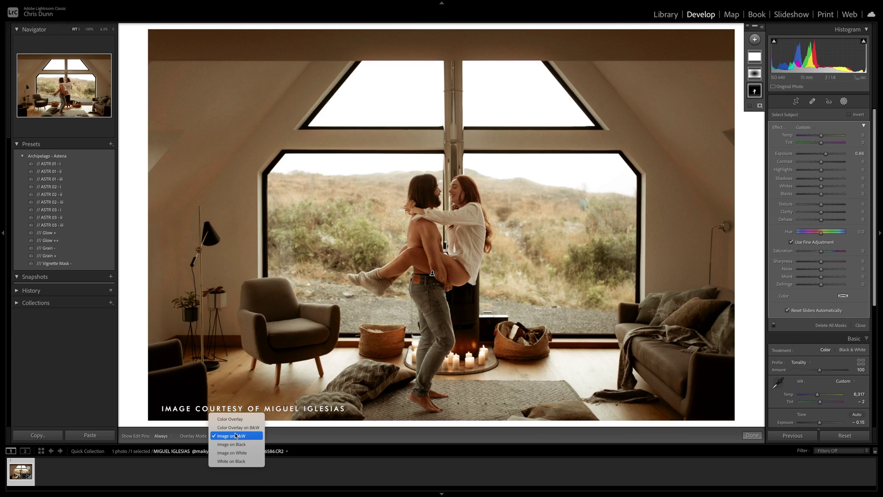
left_click(235, 445)
mouse_move(432, 274)
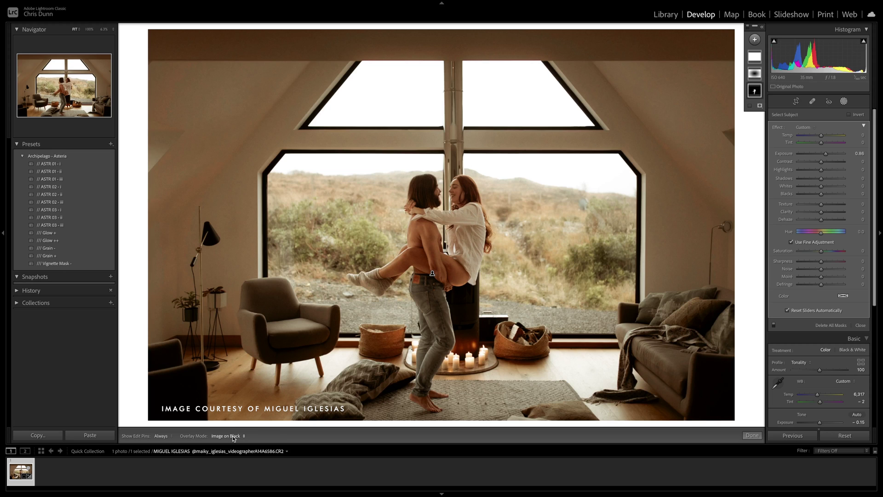
left_click(234, 435)
left_click(235, 443)
mouse_move(433, 275)
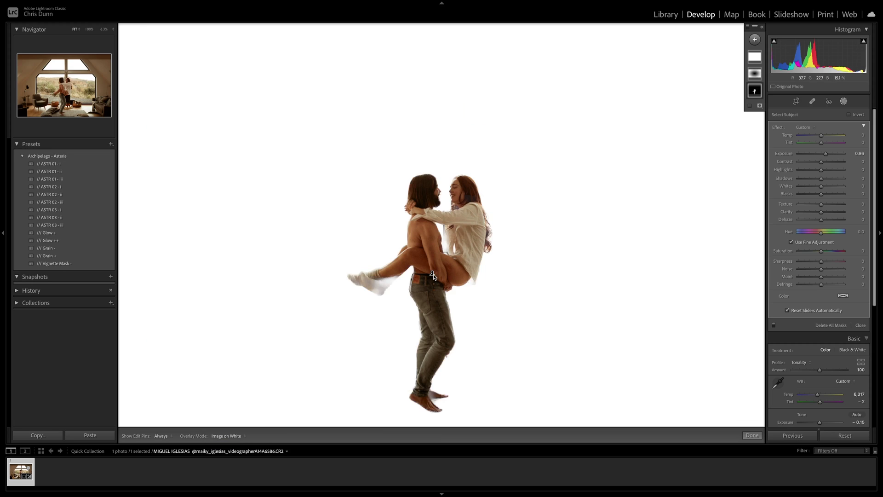
left_click(233, 435)
left_click(235, 442)
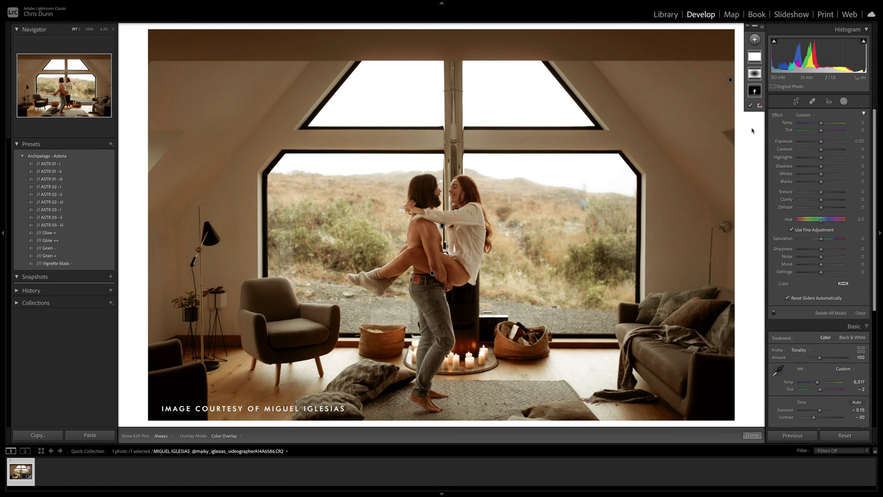
Add a Select Sky mask, and a Brush mask with Auto Mask enabled painted over the armchair and the wood basket.
left_click(754, 40)
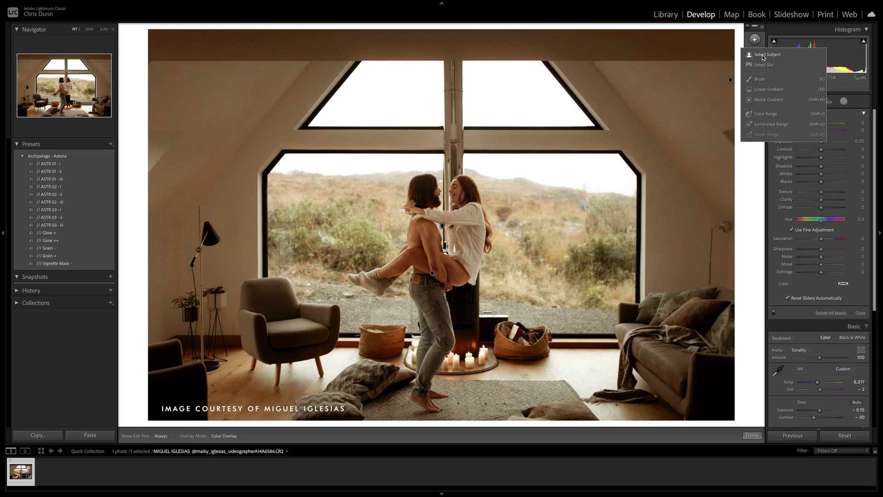
left_click(761, 65)
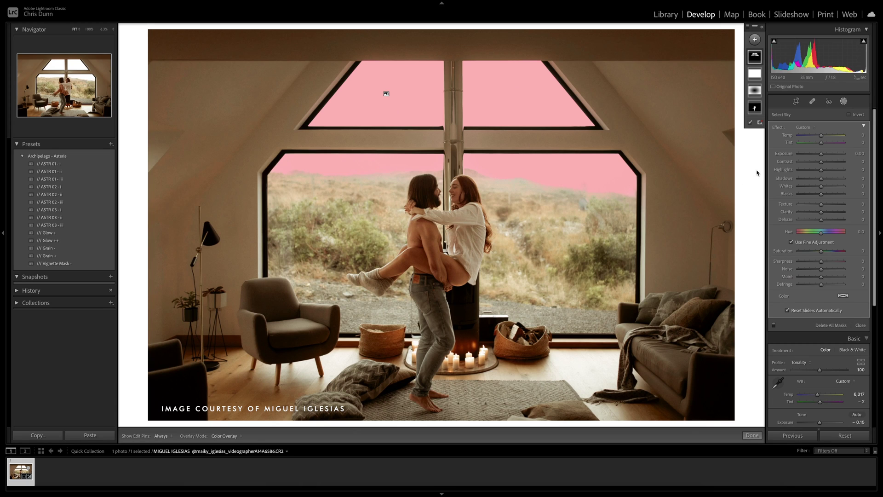
left_click(754, 40)
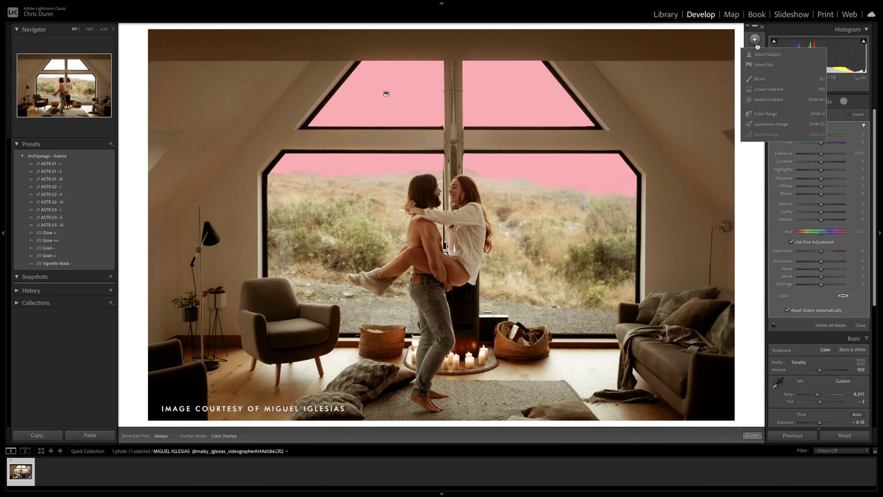
left_click(759, 80)
left_click(790, 163)
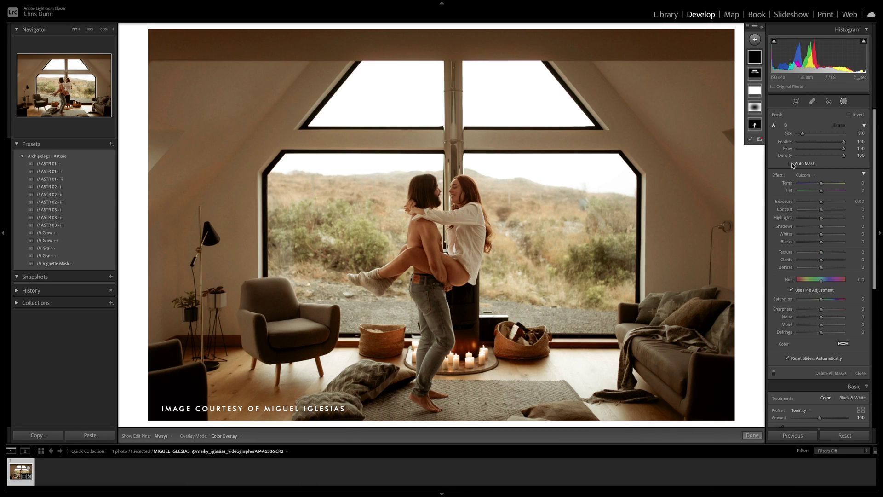
mouse_move(534, 342)
left_mouse_down()
mouse_move(507, 342)
mouse_move(506, 332)
mouse_move(539, 329)
mouse_move(536, 351)
left_mouse_up()
mouse_move(294, 342)
left_mouse_down()
mouse_move(253, 329)
mouse_move(253, 345)
mouse_move(259, 302)
mouse_move(277, 293)
mouse_move(258, 297)
mouse_move(319, 321)
mouse_move(300, 315)
mouse_move(317, 321)
mouse_move(313, 348)
mouse_move(267, 349)
mouse_move(283, 355)
mouse_move(312, 341)
mouse_move(331, 311)
mouse_move(266, 299)
left_mouse_up()
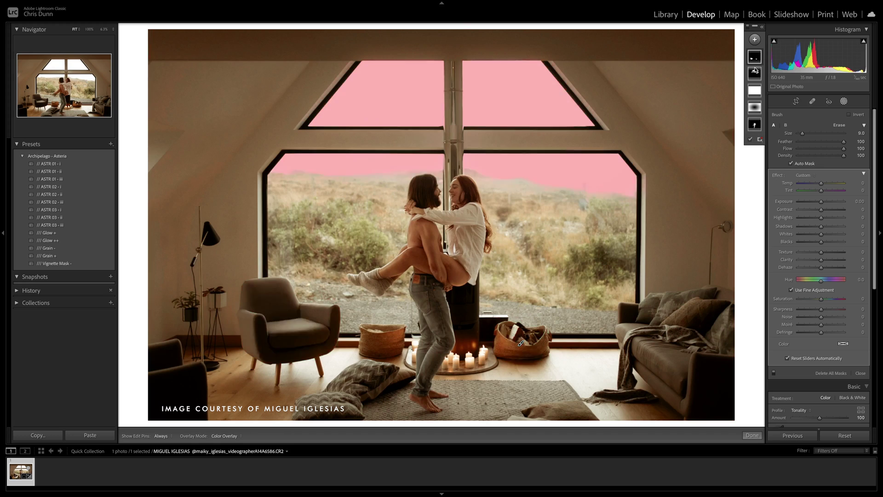
Add a linear gradient mask rising from the floor to the couple's waist and set its exposure to -1.11.
left_click(755, 40)
left_click(766, 89)
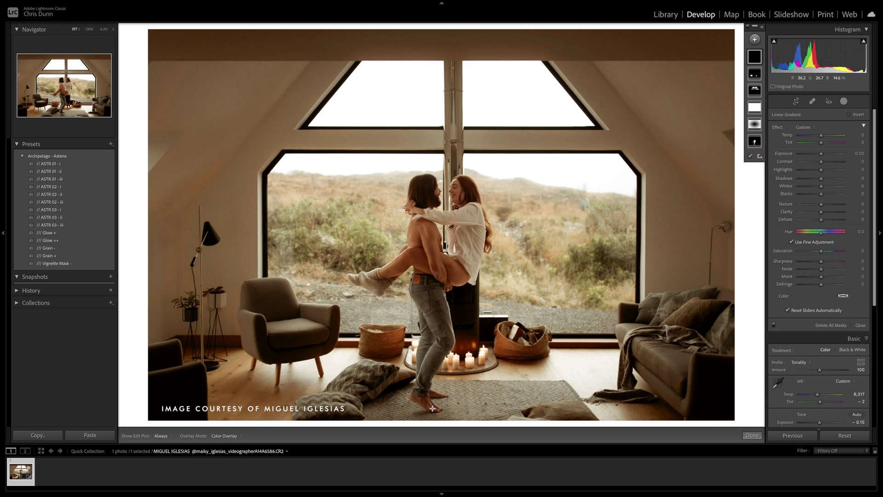
left_click_drag(433, 408, 448, 281)
left_click_drag(448, 273, 448, 272)
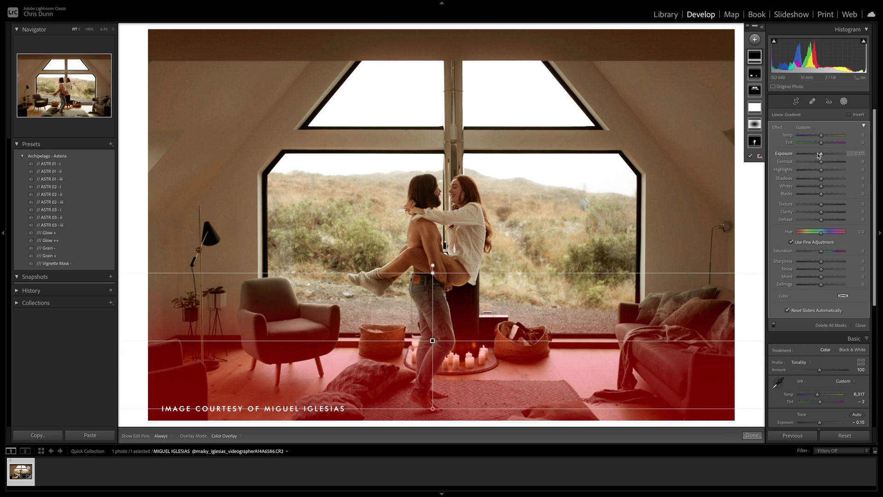
left_click_drag(821, 155, 812, 158)
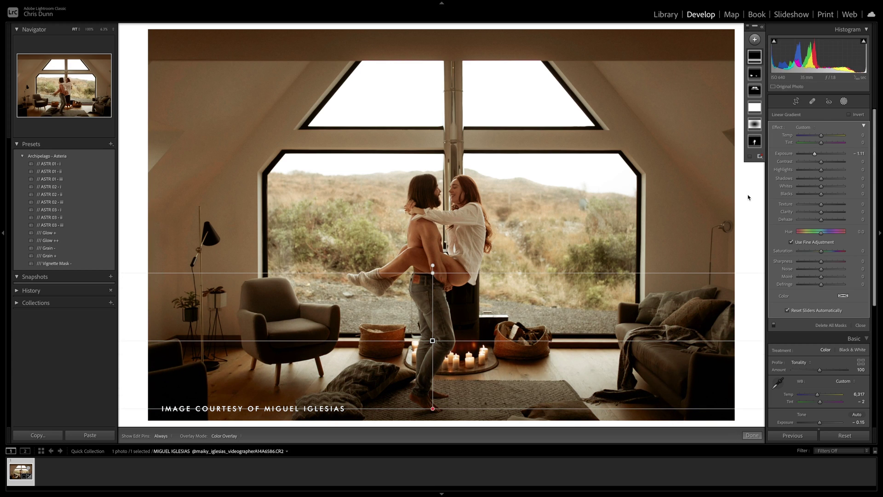
Add a radial gradient mask centred on the couple, stretched vertically around them, with exposure 0.32.
left_click(754, 39)
left_click(763, 99)
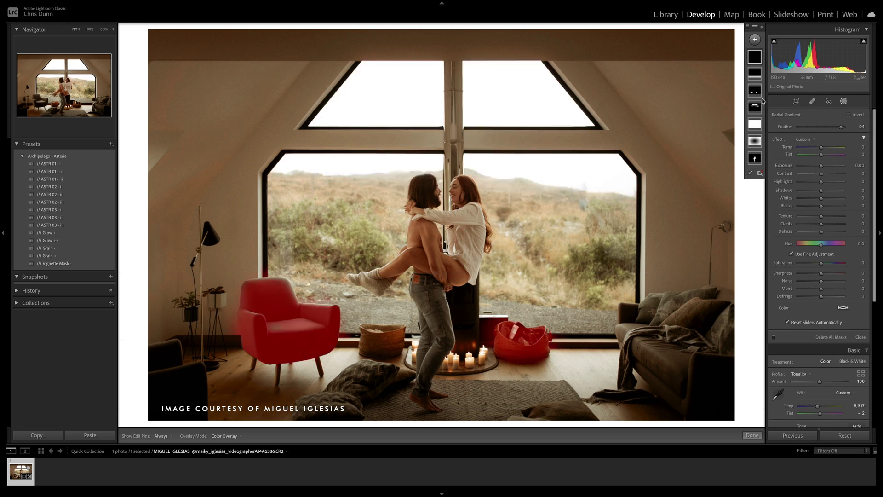
left_click_drag(371, 148, 478, 276)
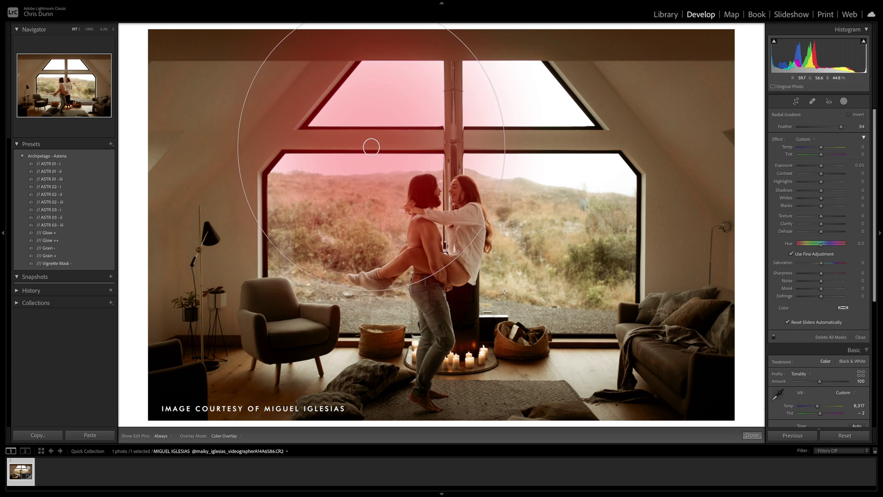
left_click_drag(372, 147, 440, 241)
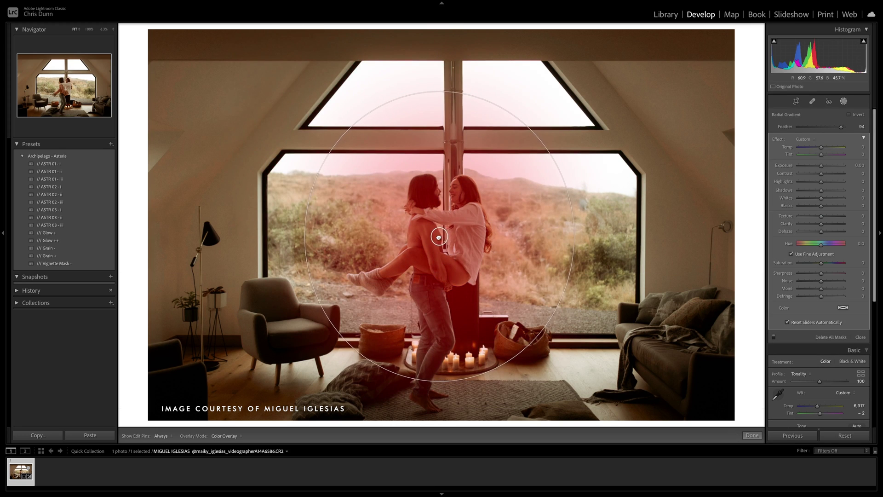
left_click_drag(440, 376, 437, 415)
left_click_drag(438, 238, 437, 257)
left_click_drag(826, 166, 823, 167)
Add a Color Range mask sampled from the green shrubs outside the window, with Refine at 54 and saturation at 18.
left_click(755, 40)
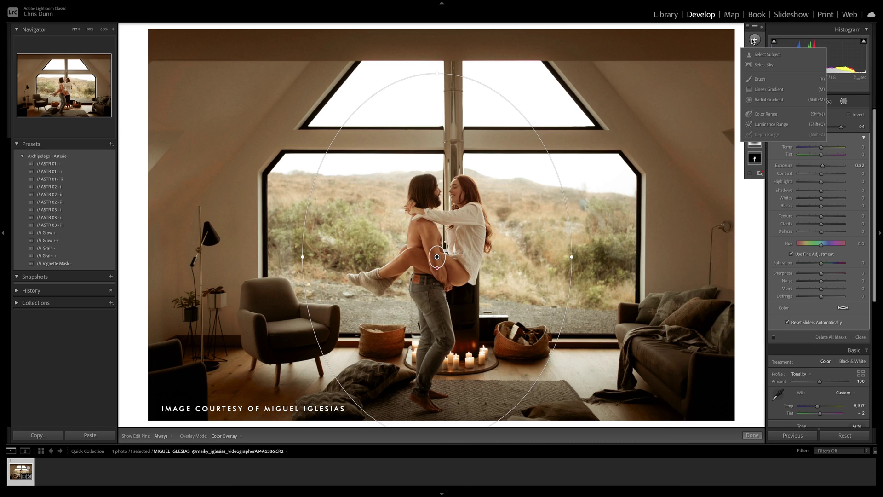
left_click(765, 113)
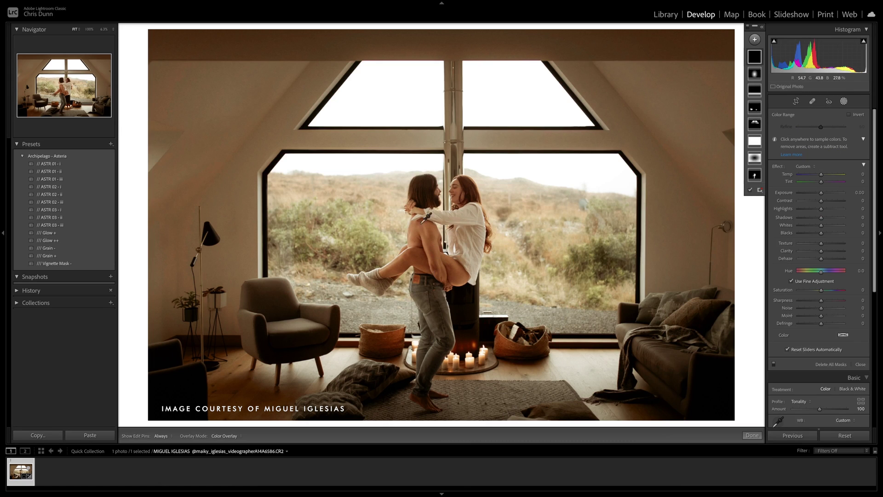
left_click(377, 244)
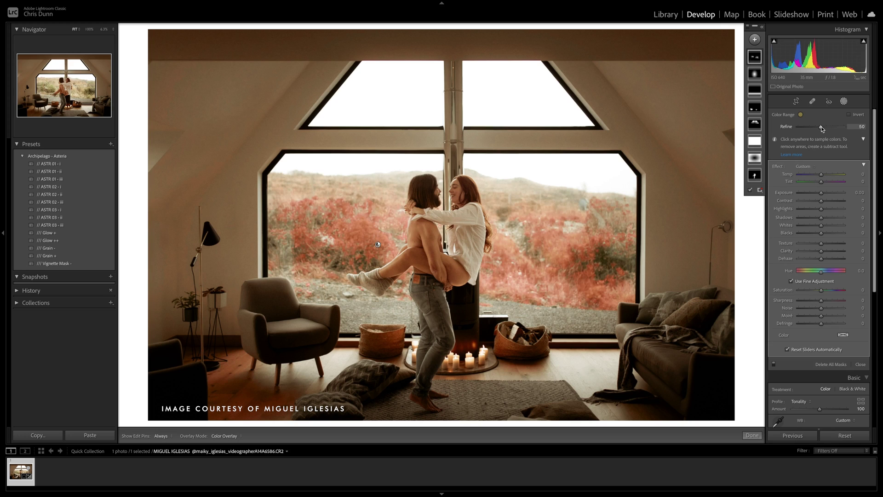
left_click_drag(818, 127, 822, 128)
left_click_drag(821, 290, 823, 290)
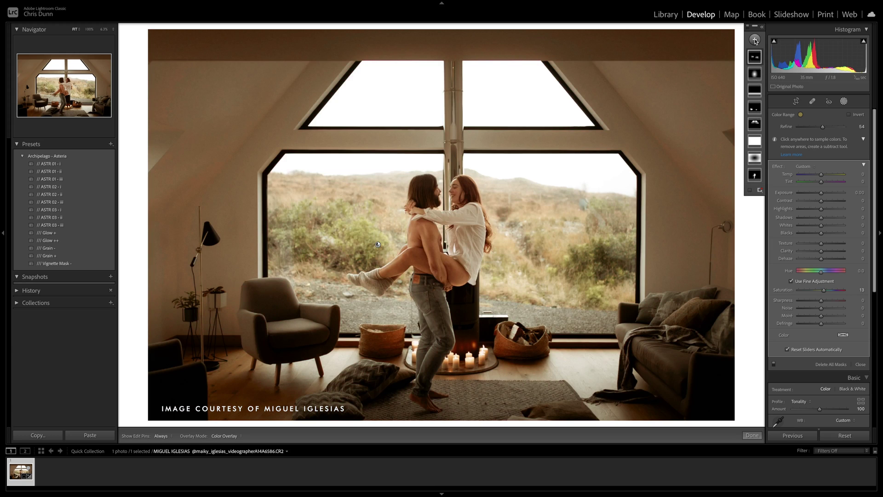
Add a Luminance Range mask sampled from the armchair seat, with the range at 37/58 to 78/93 and exposure at 0.08.
left_click(755, 41)
left_click(766, 124)
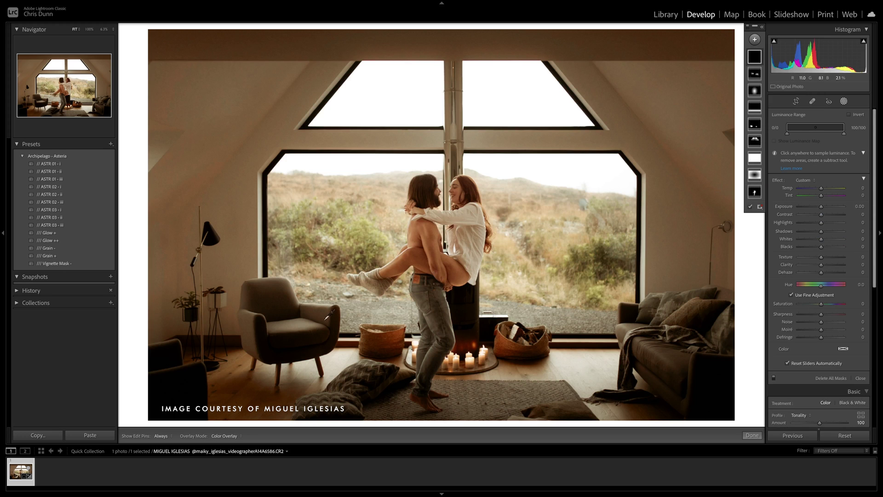
left_click(298, 322)
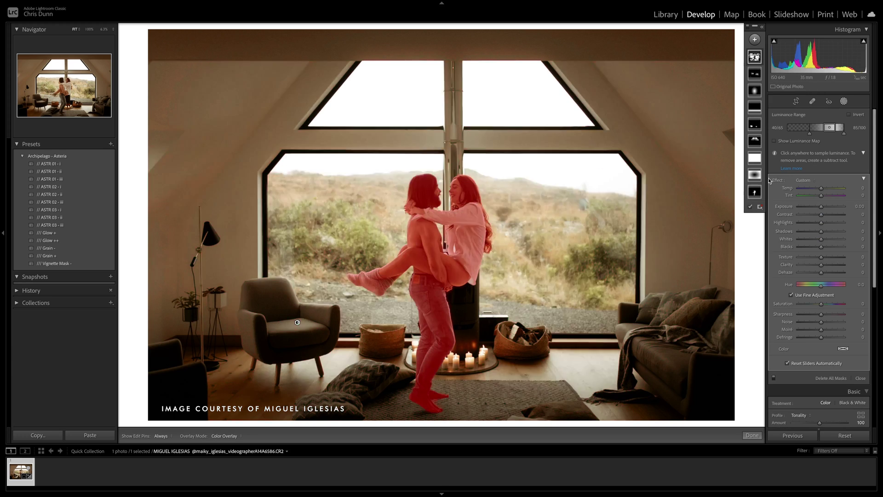
left_click_drag(831, 127, 808, 135)
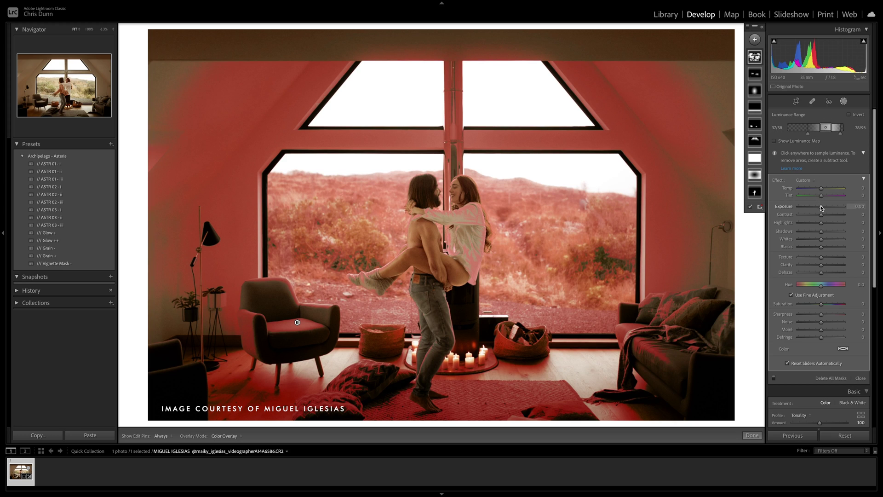
left_click_drag(822, 208, 822, 208)
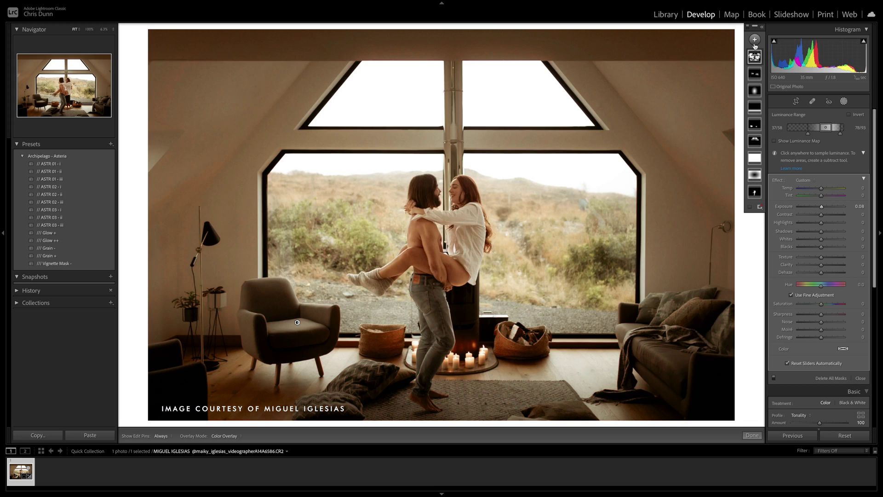
Open the list of new mask types to check the Depth Range option.
left_click(755, 39)
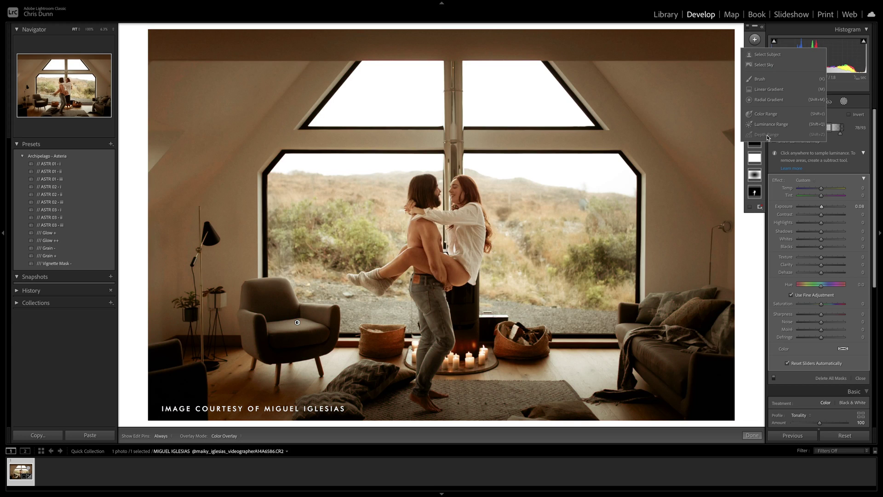